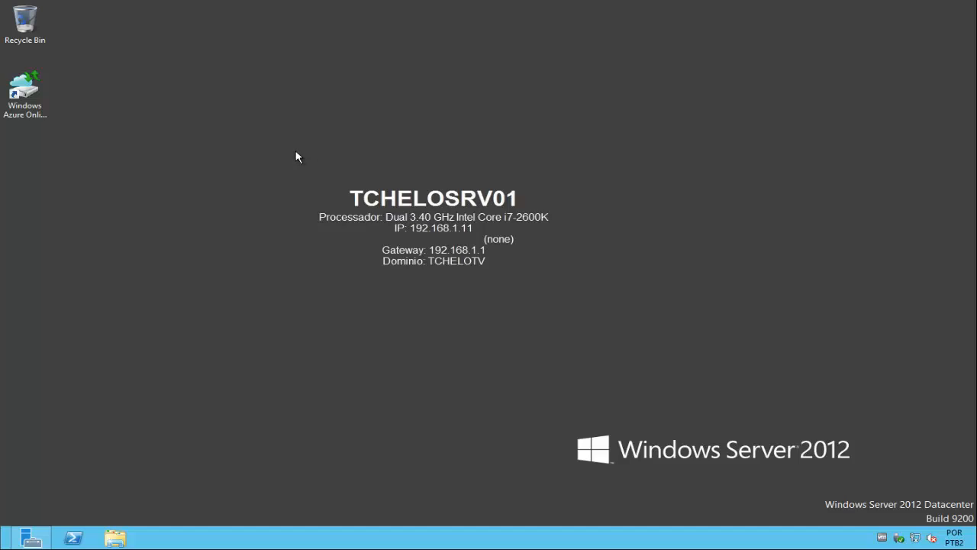
Examine the contents of the MOC and MOC - Copy folders on the Arquivos (E:) drive, widening the name column to read the file names
click(115, 538)
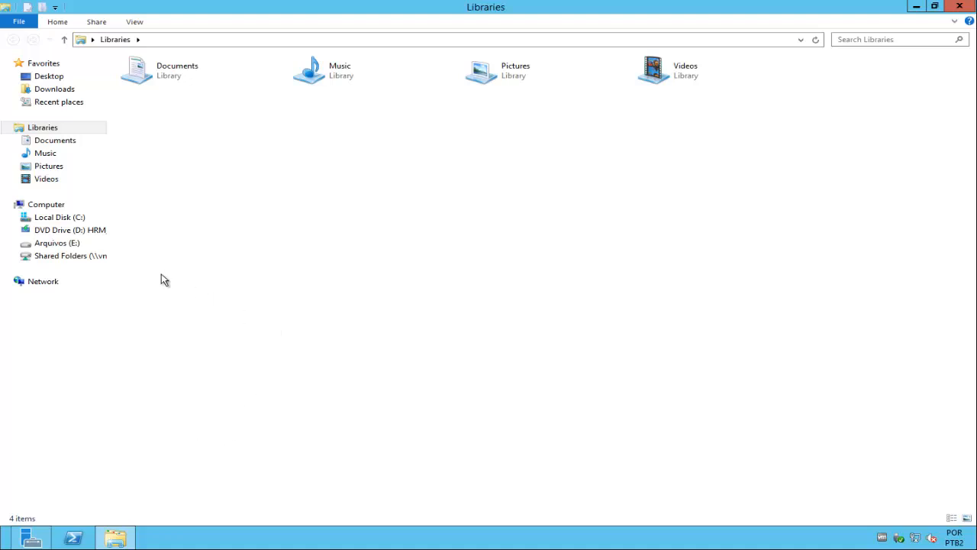
click(59, 243)
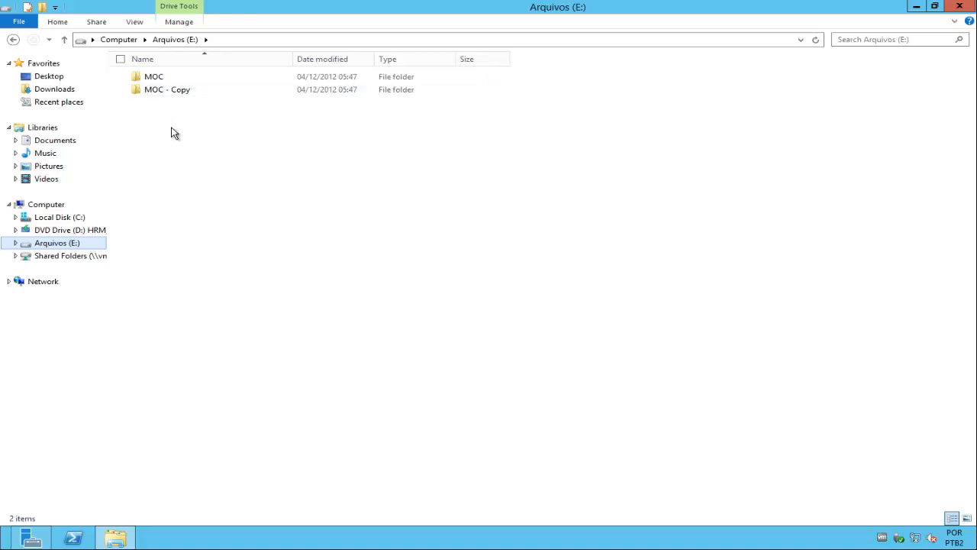
drag(162, 90, 149, 171)
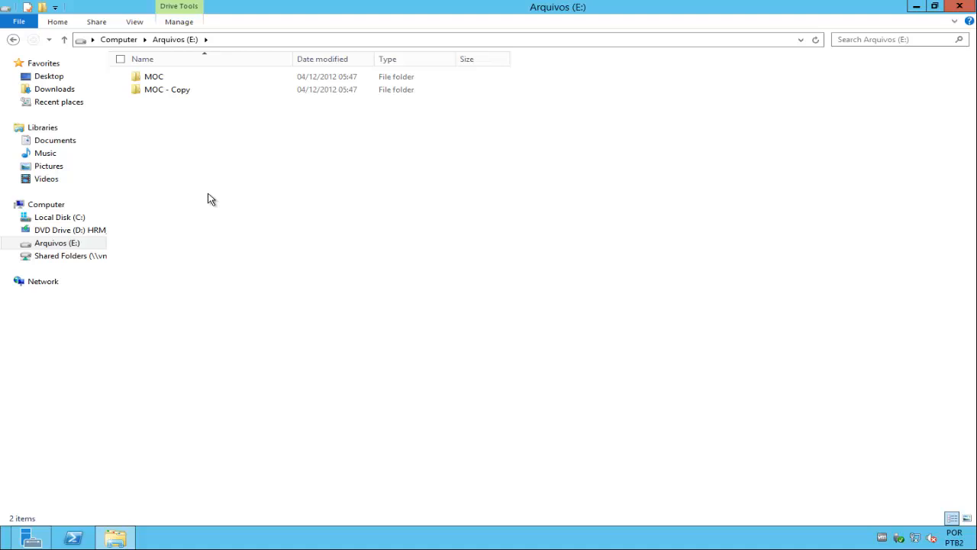
double_click(167, 77)
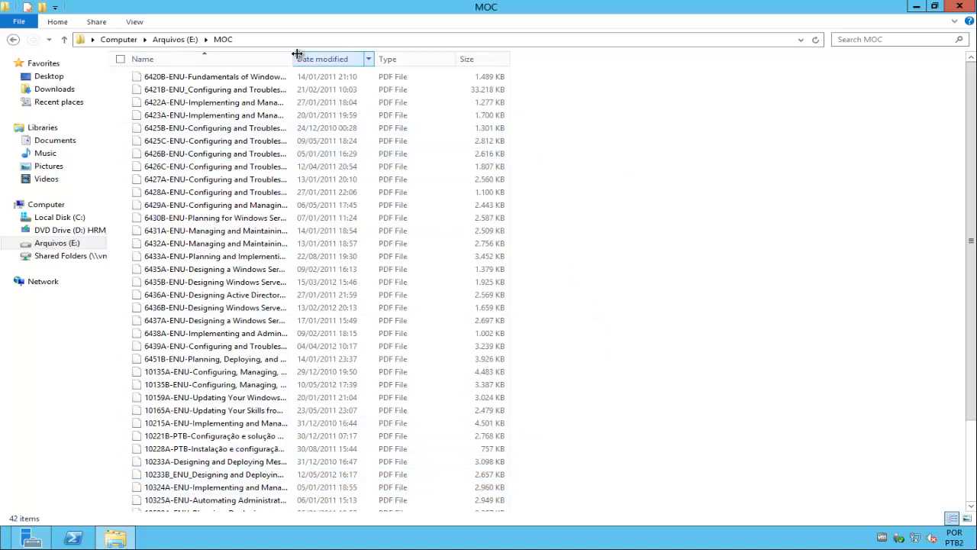
drag(291, 59, 506, 61)
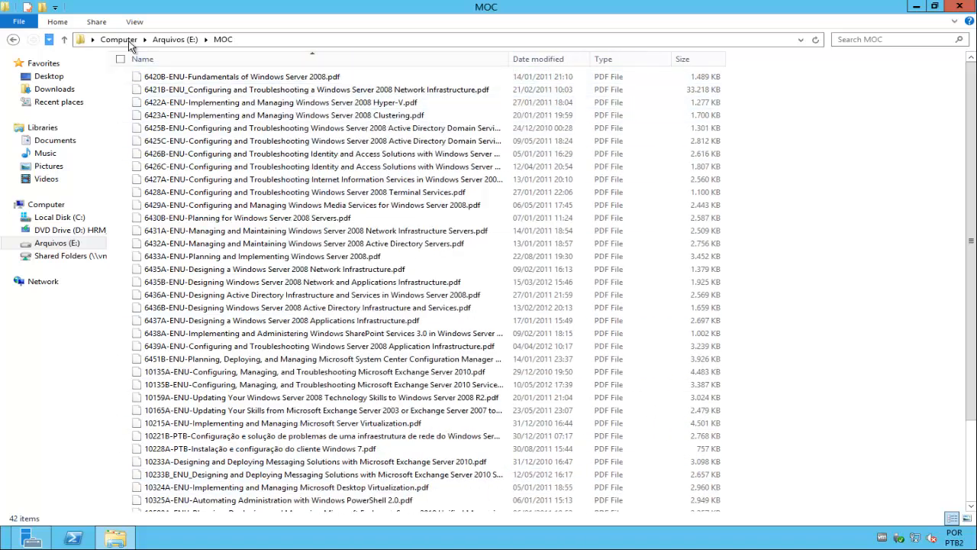
click(175, 39)
click(184, 91)
double_click(184, 91)
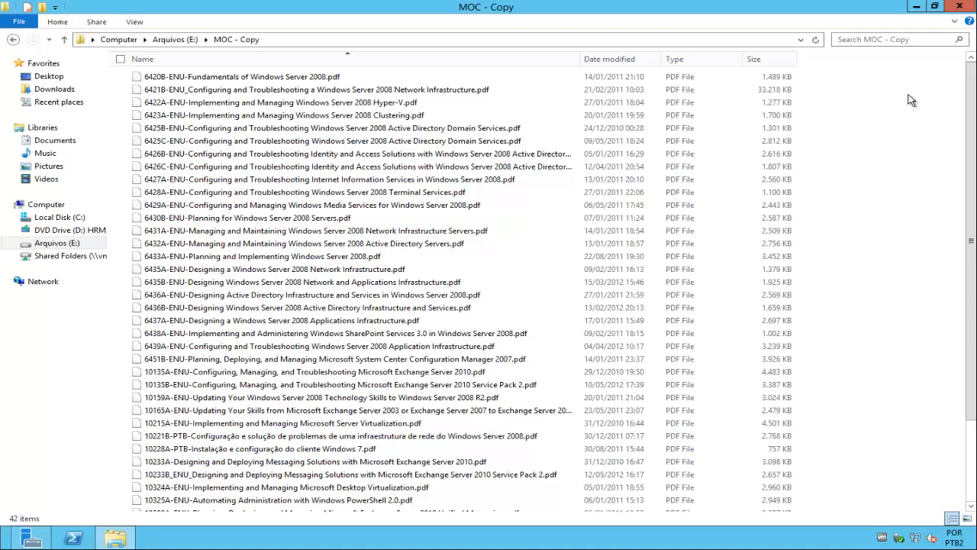
click(958, 8)
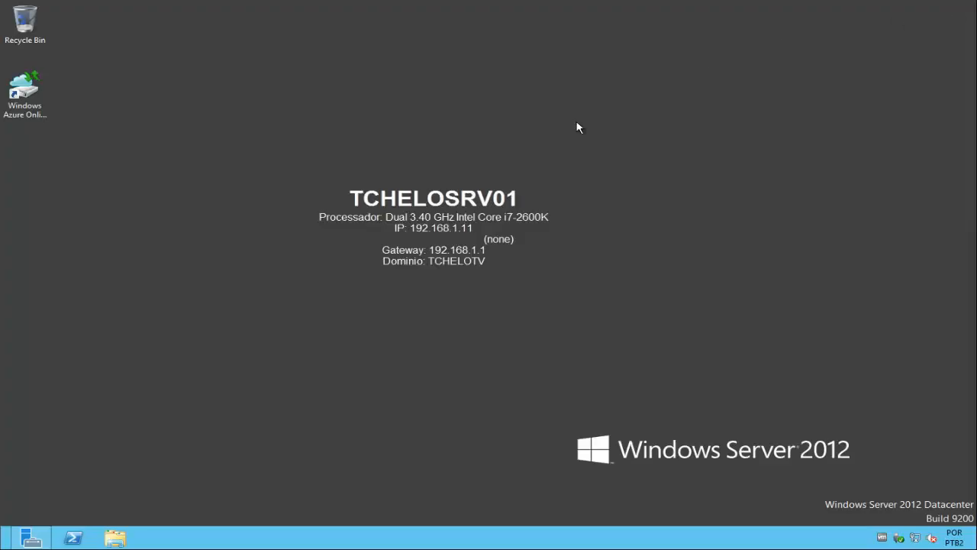
Switch to Server Manager and start adding roles with a role-based or feature-based installation on server TCHELOSRV01 from the server pool
click(45, 538)
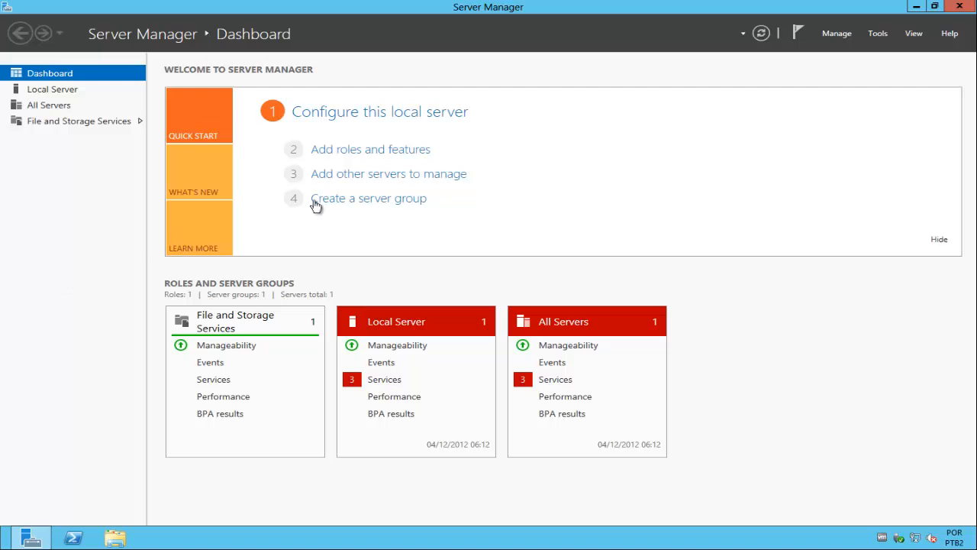
click(356, 157)
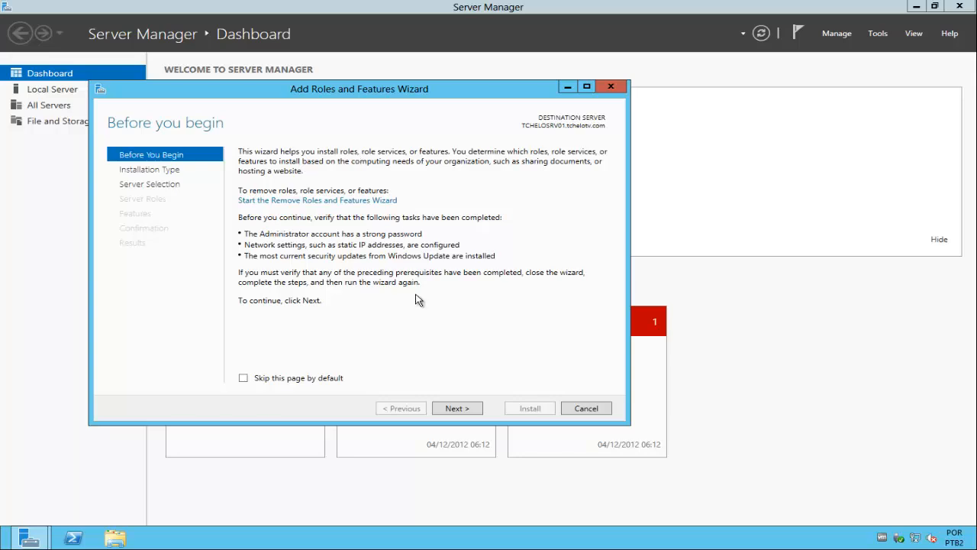
click(452, 410)
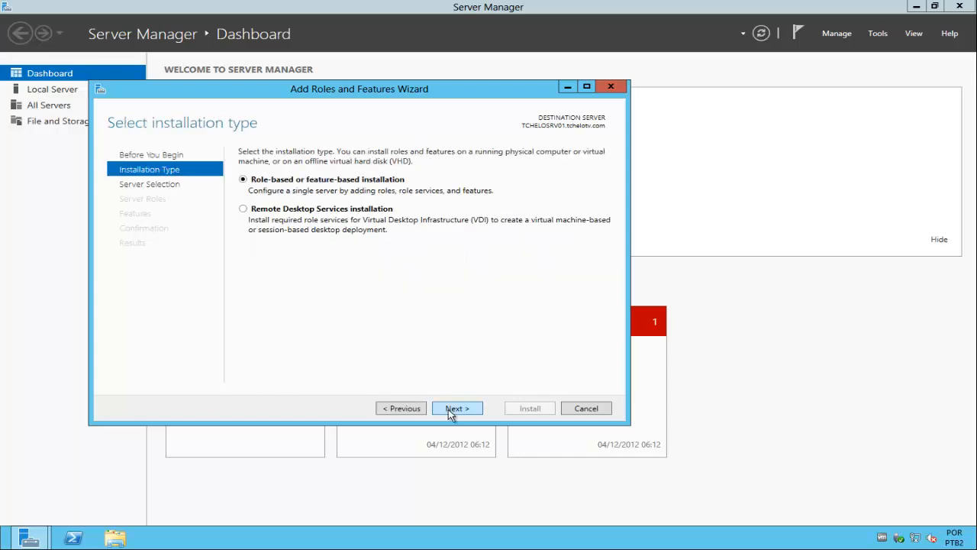
click(452, 409)
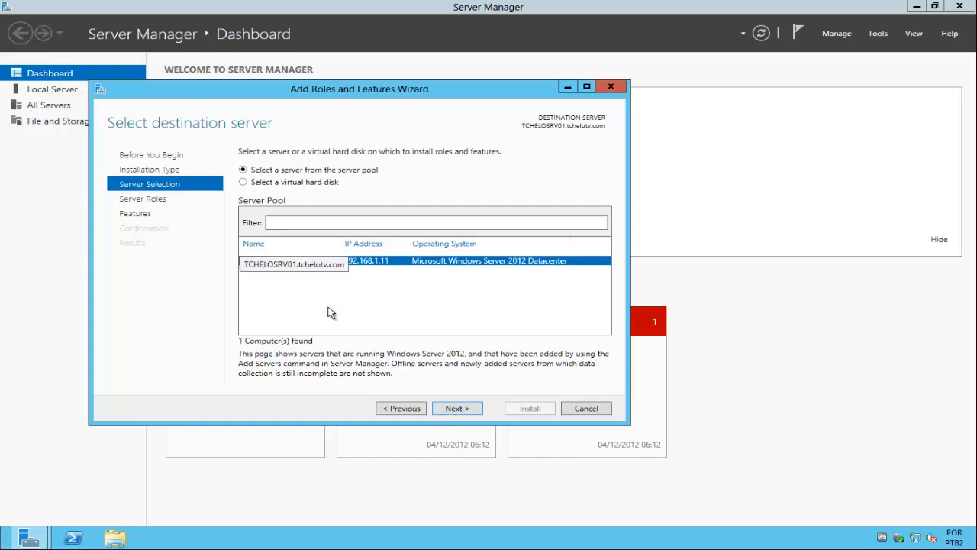
click(454, 410)
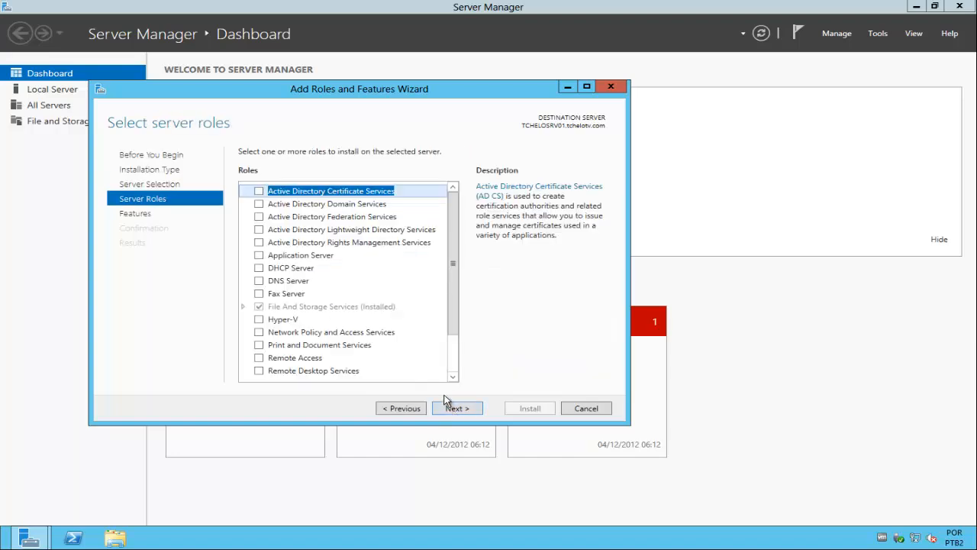
Install the Data Deduplication role service from File and iSCSI Services without additional features, and close the wizard
click(243, 307)
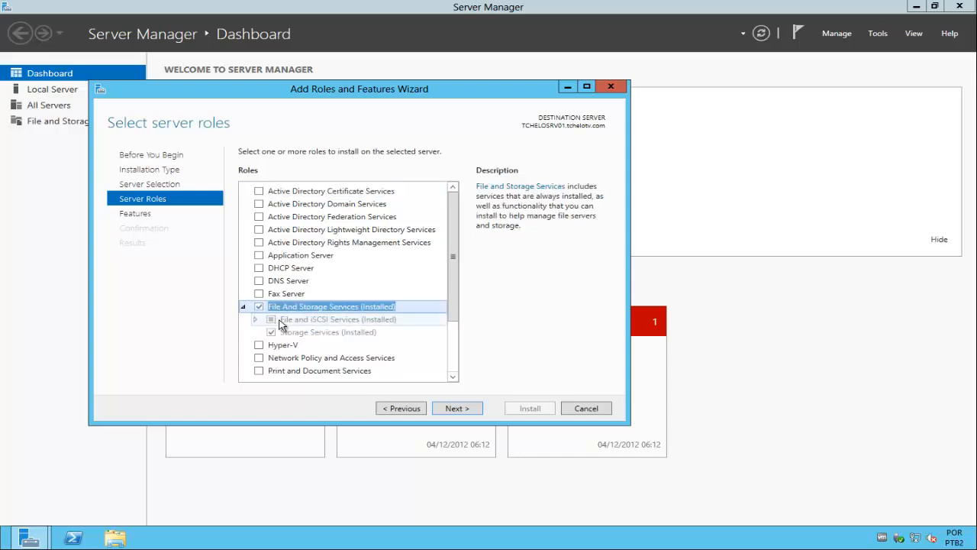
click(257, 320)
click(256, 320)
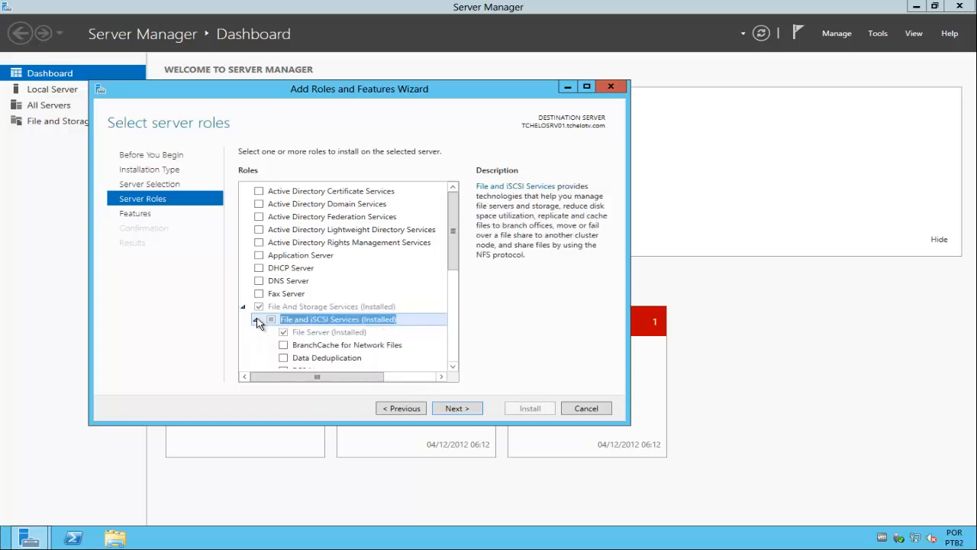
click(283, 358)
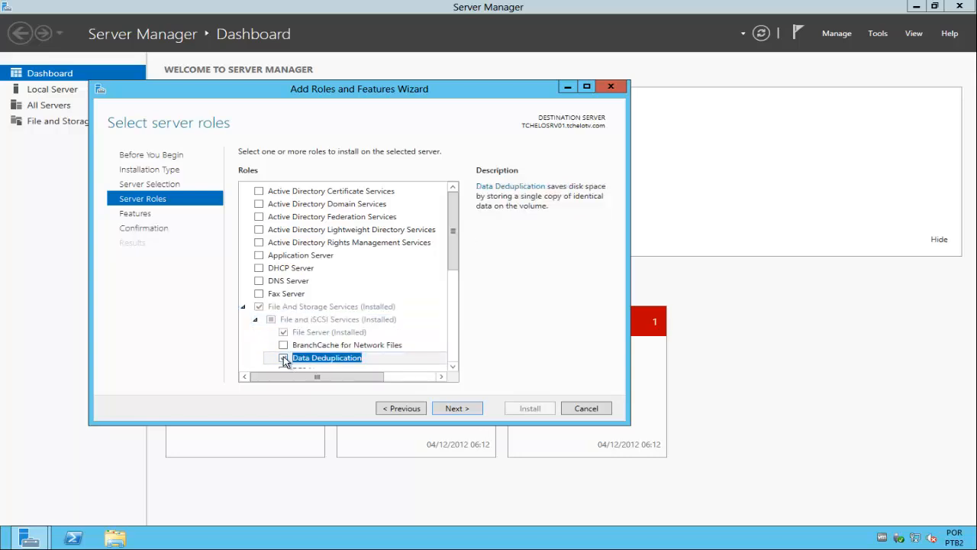
click(460, 411)
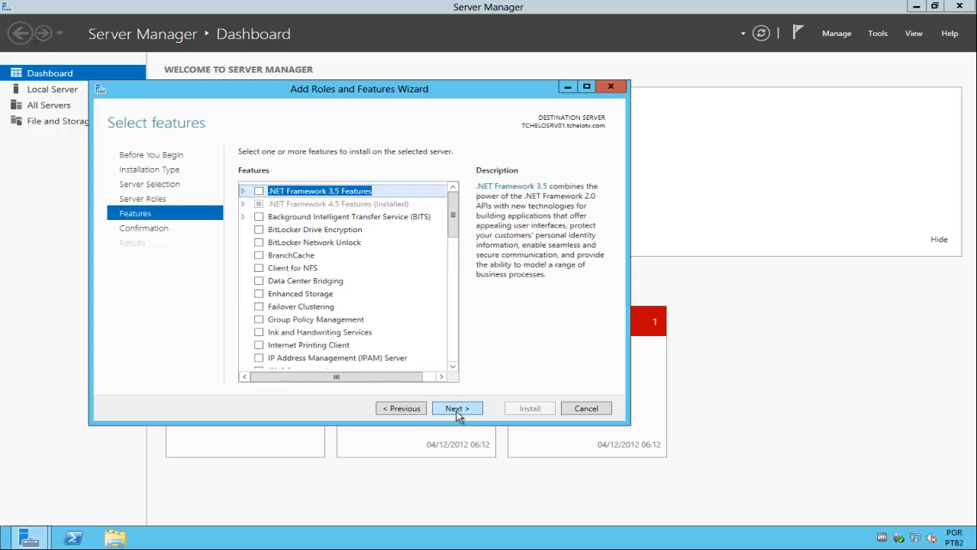
click(457, 409)
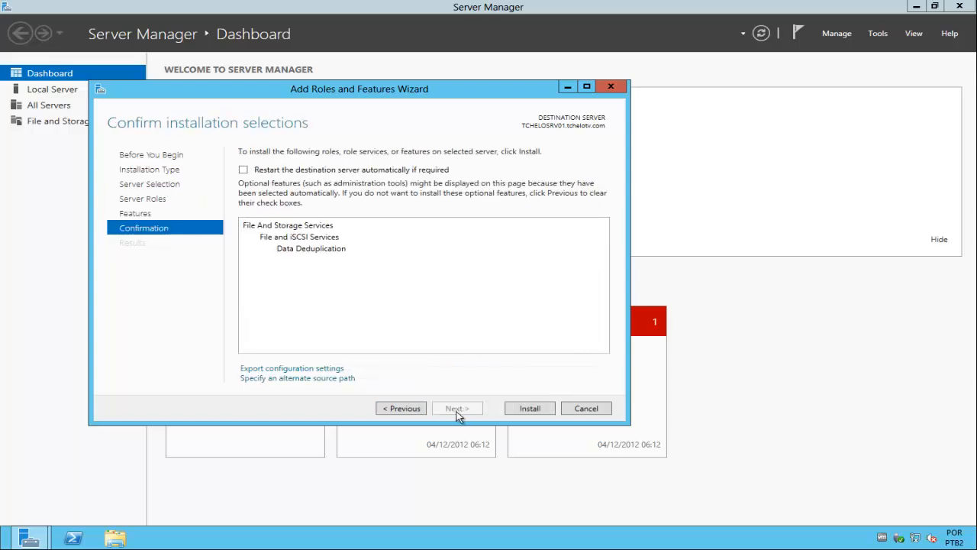
click(512, 411)
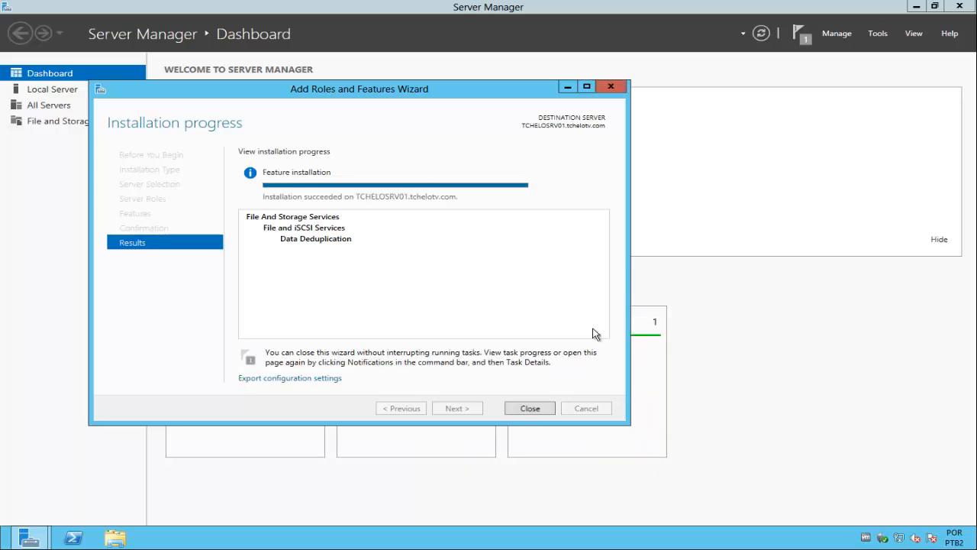
click(529, 409)
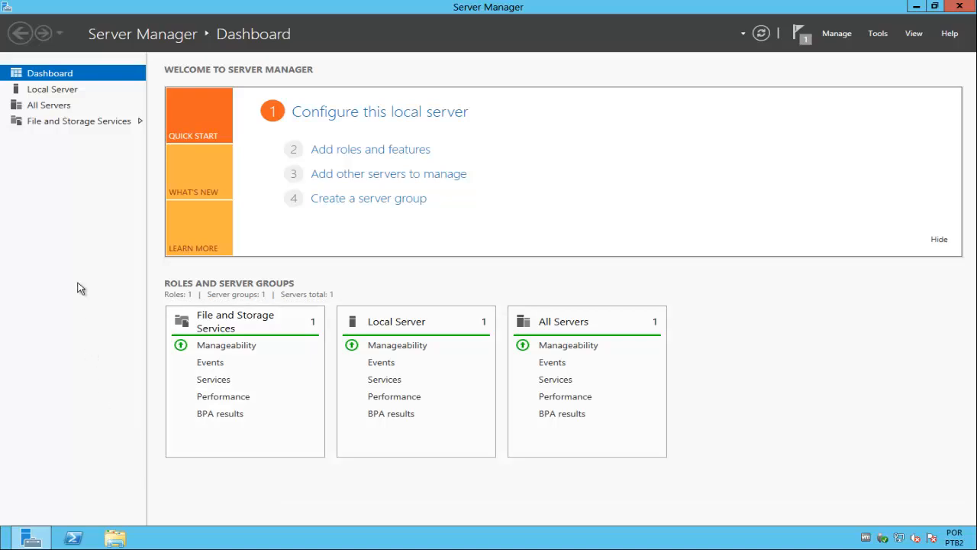
Open the volumes list under File and Storage Services and refresh it
click(41, 122)
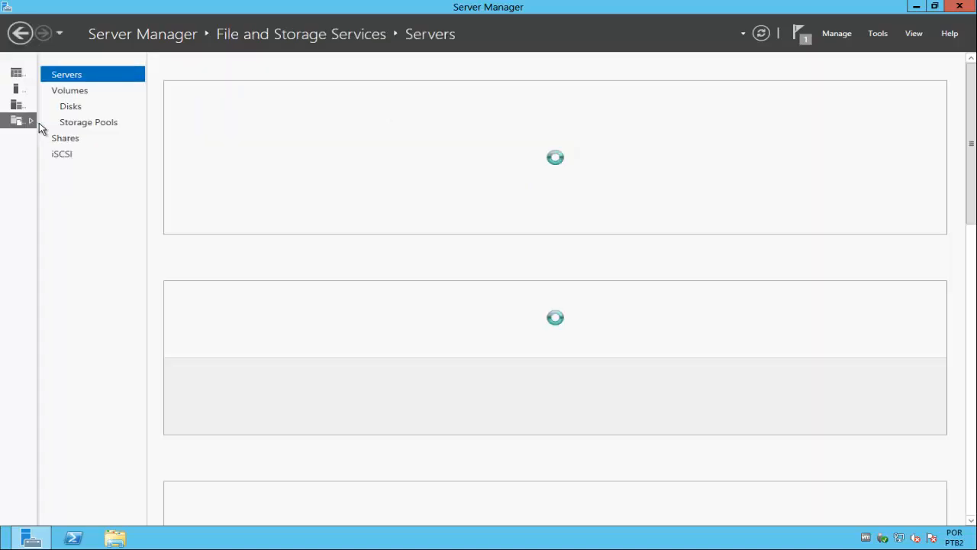
click(72, 91)
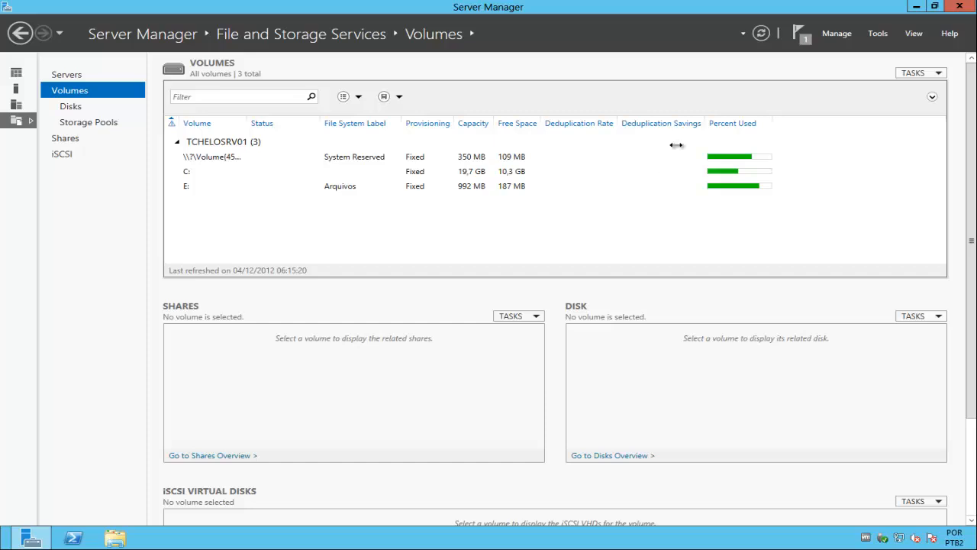
click(761, 34)
Check whether data deduplication can be configured for volume C:
click(417, 178)
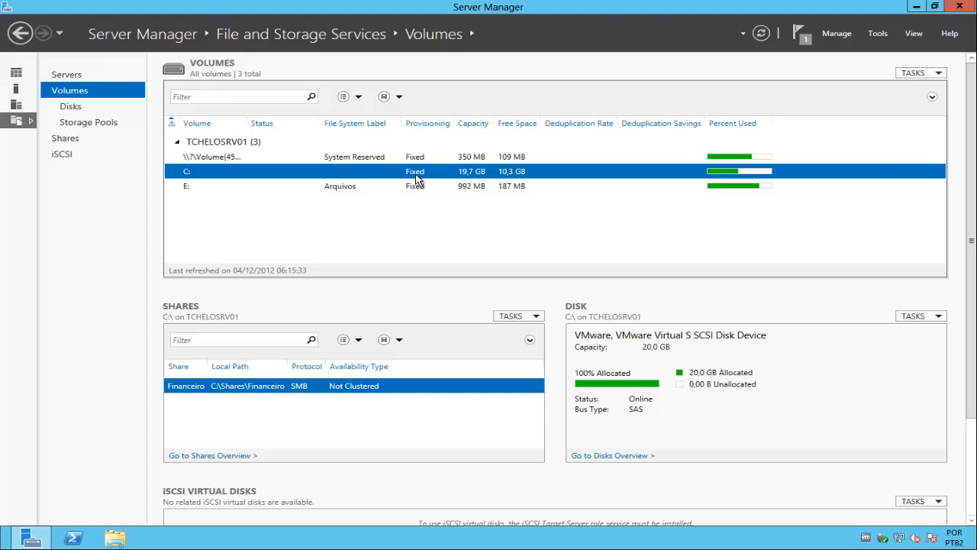
right_click(417, 178)
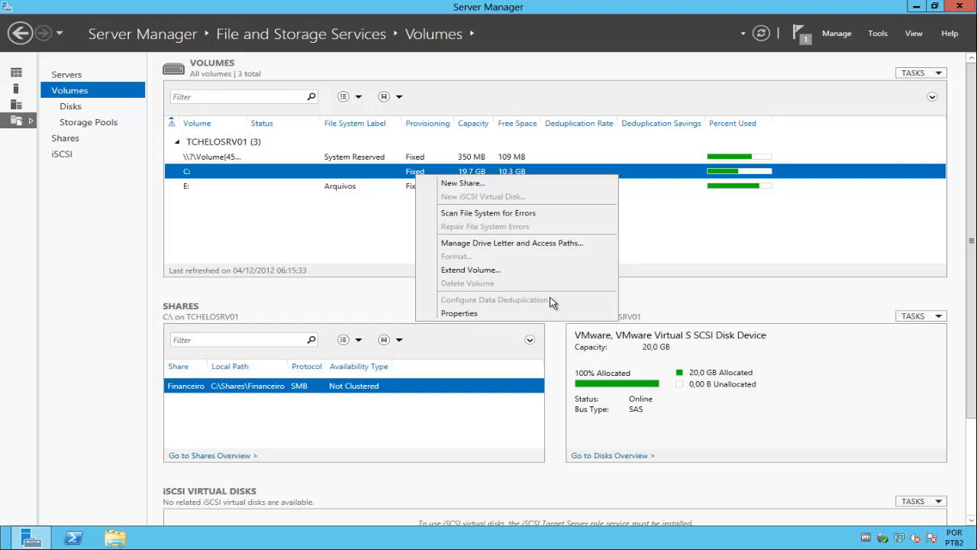
click(650, 242)
Open the deduplication settings of the Arquivos (E:) volume and enable data deduplication
click(517, 190)
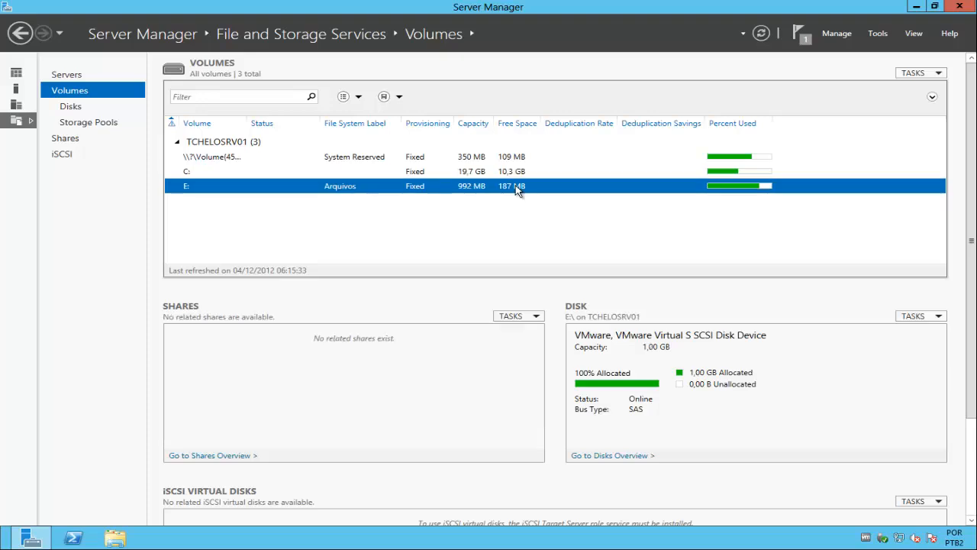
right_click(517, 190)
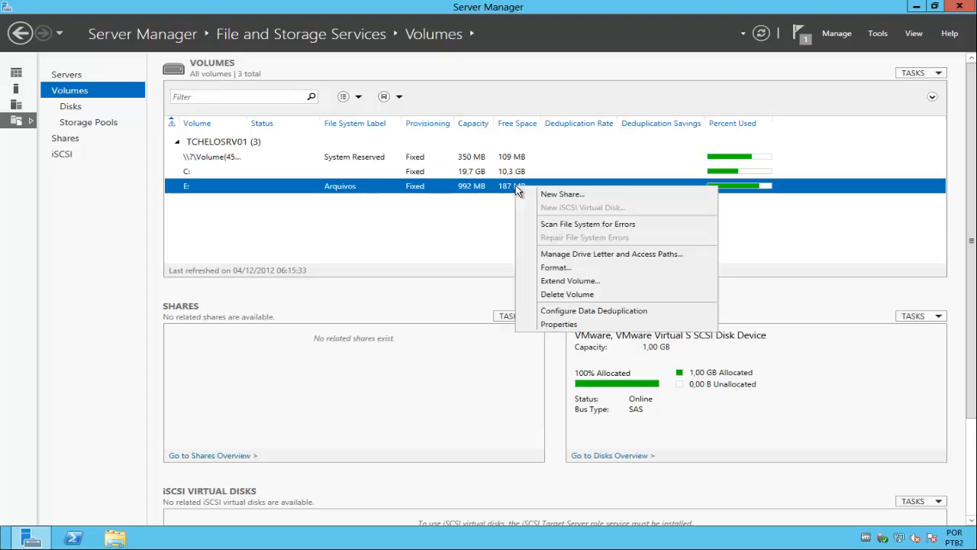
click(655, 316)
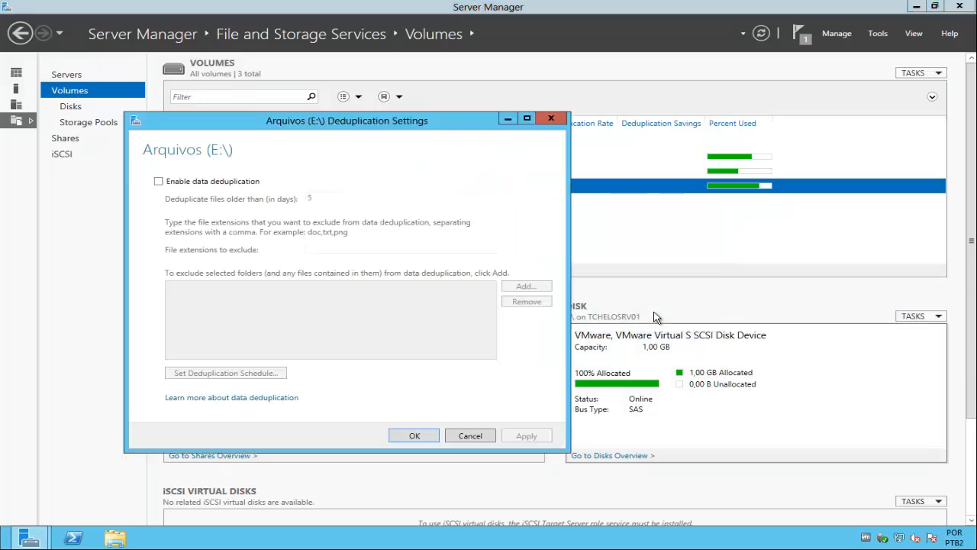
click(226, 184)
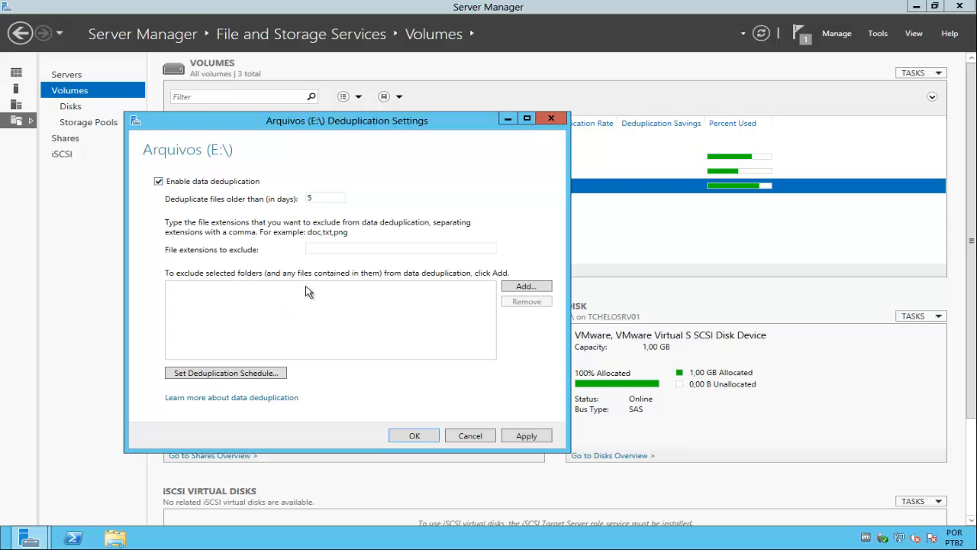
click(522, 293)
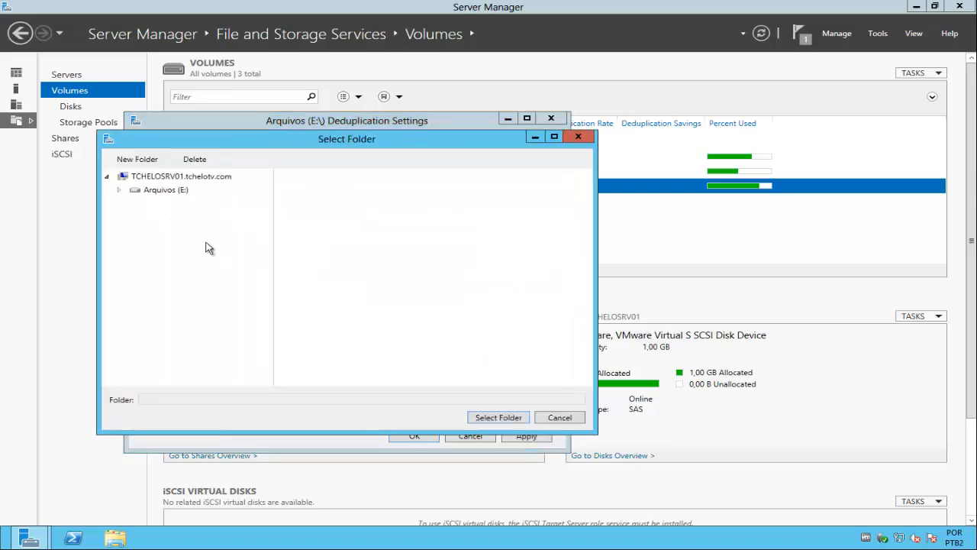
click(119, 190)
click(164, 204)
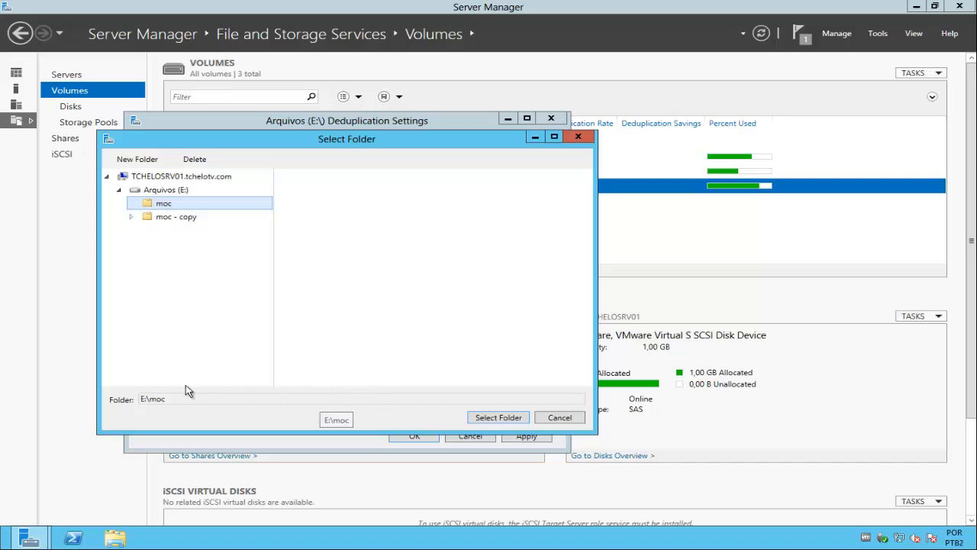
click(561, 419)
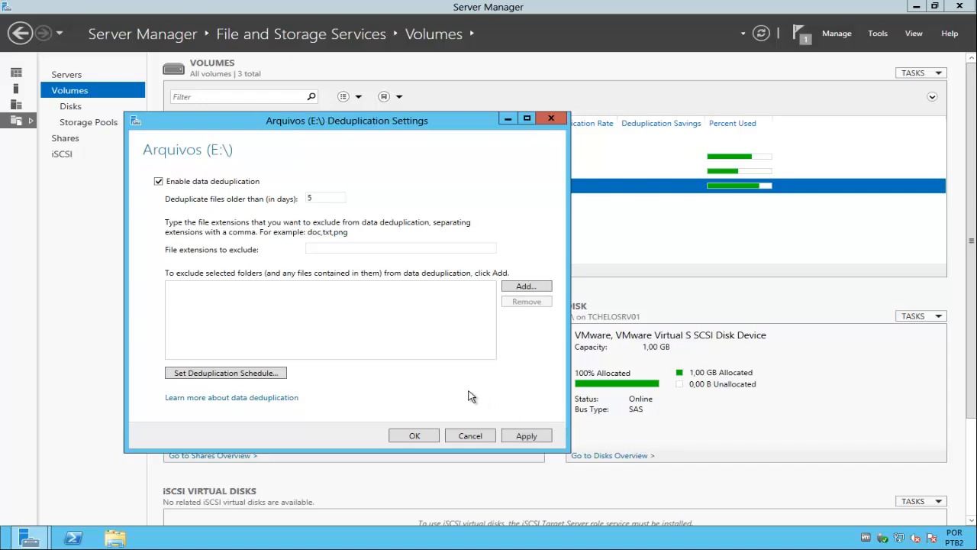
Set the start time of the throughput optimization in the deduplication schedule to 06:18 and save the schedule
click(227, 373)
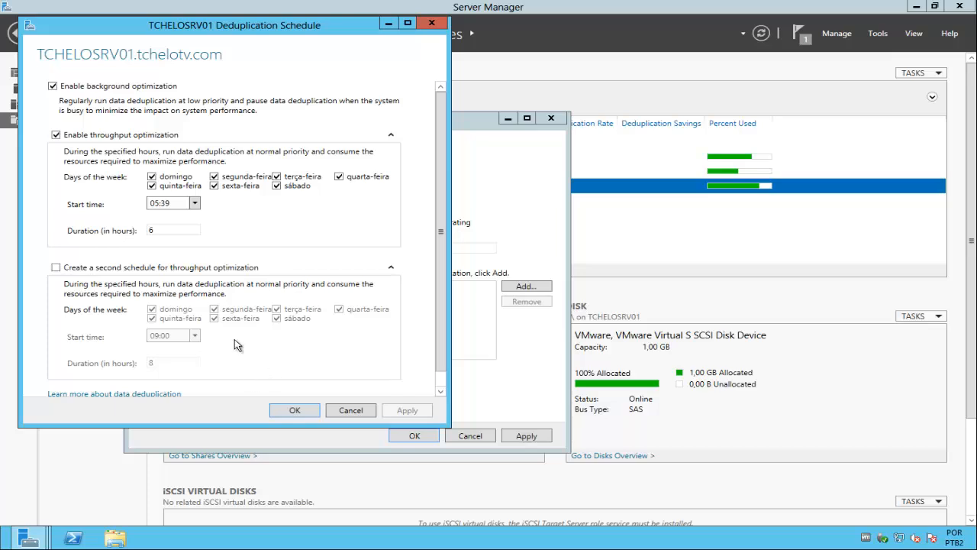
double_click(177, 201)
click(178, 202)
click(195, 203)
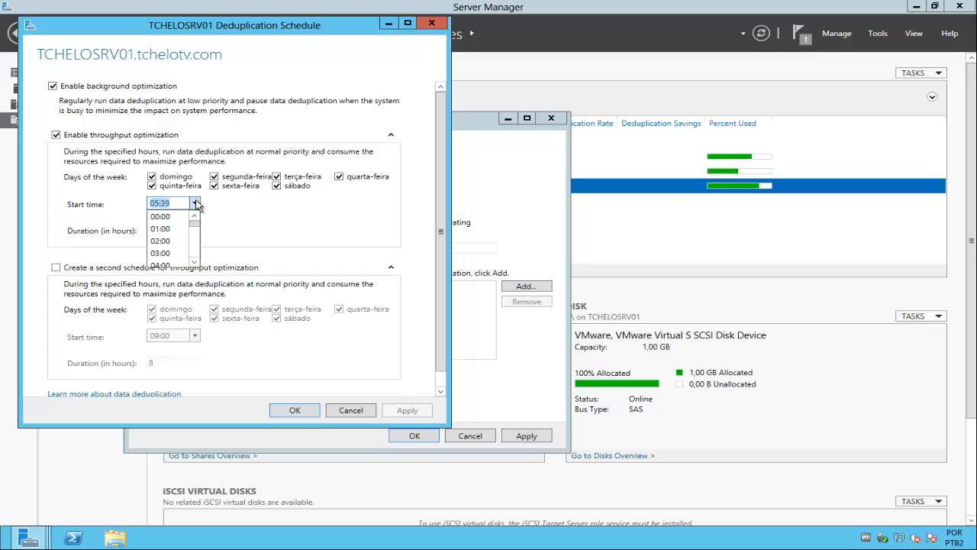
click(195, 261)
click(195, 261)
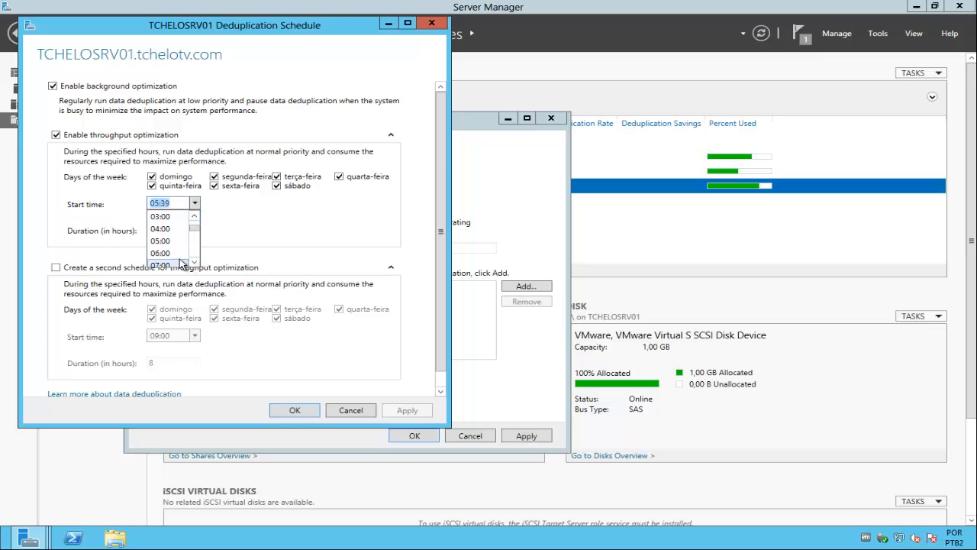
click(178, 245)
click(180, 204)
key(BackSpace)
key(BackSpace)
key(BackSpace)
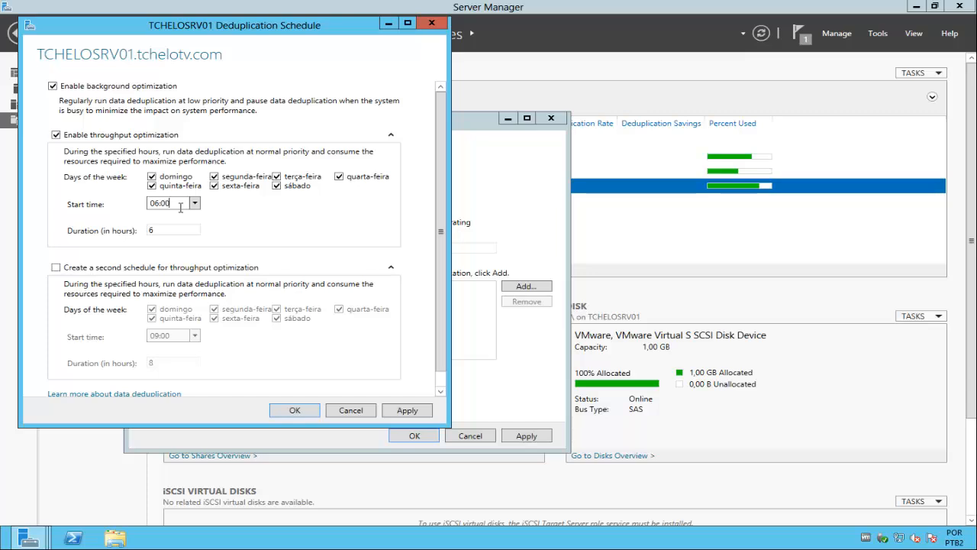
text(:18)
click(300, 410)
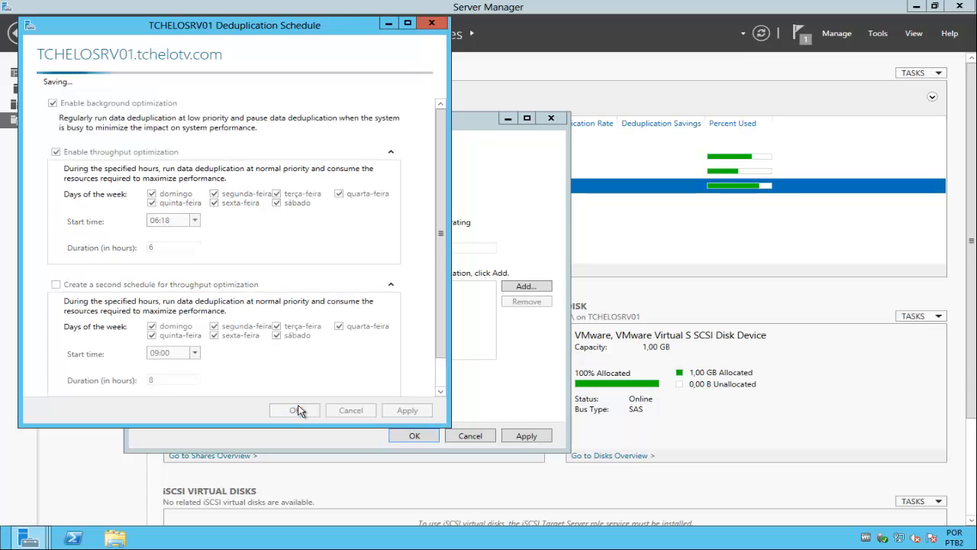
Confirm the deduplication settings of the Arquivos (E:) volume
click(410, 435)
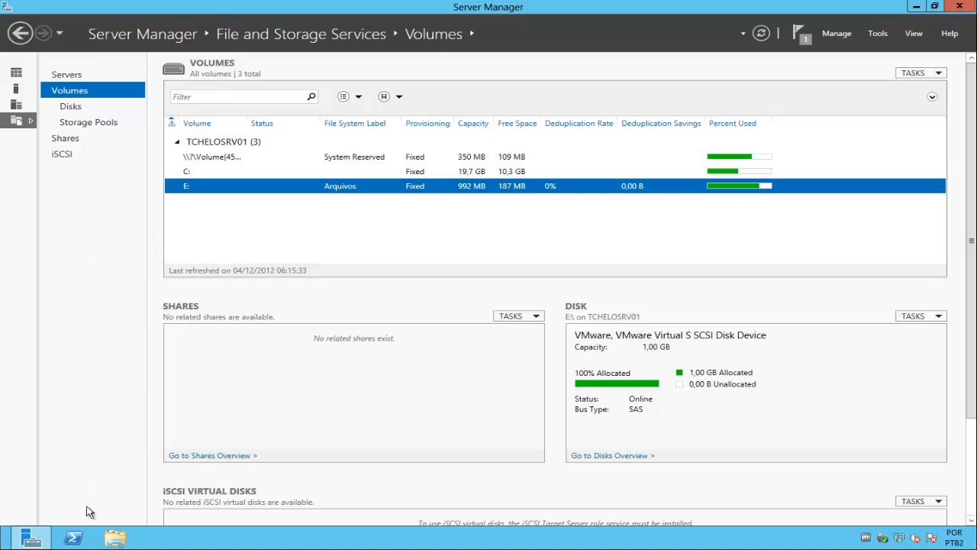
Switch to Windows PowerShell, change to the root of drive C: and clear the console
click(80, 537)
click(272, 209)
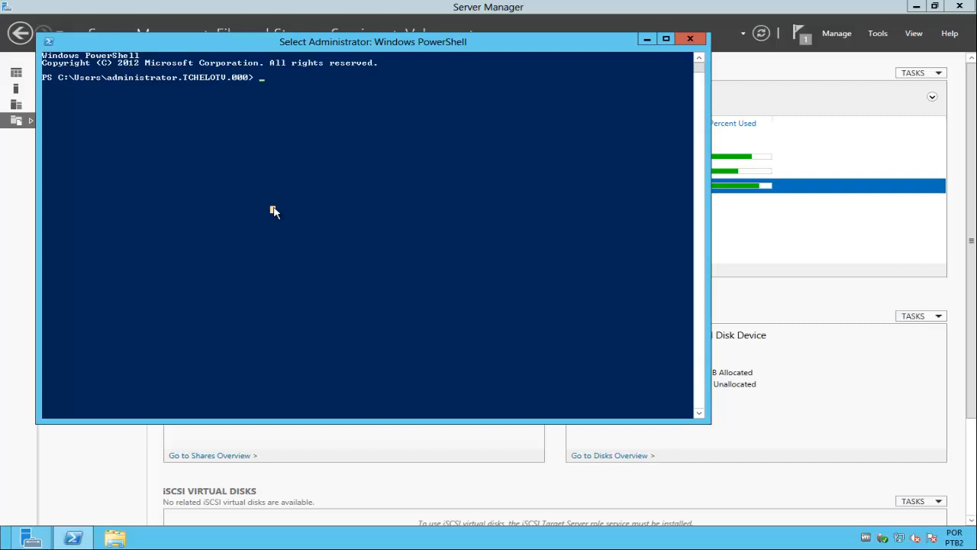
text(cd\)
key(Return)
text(cls)
key(Return)
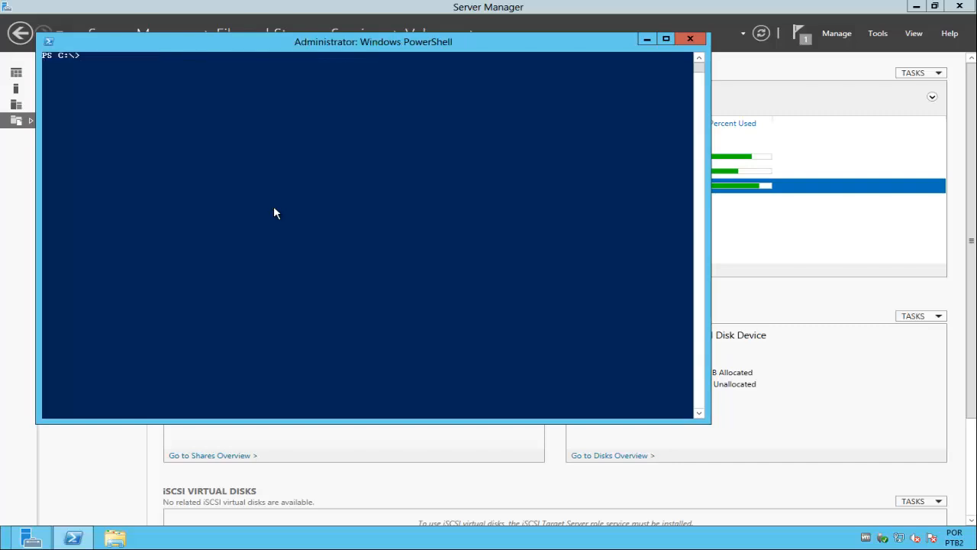
text(start-dedu)
key(Tab)
text(-volu)
key(Tab)
text(e:)
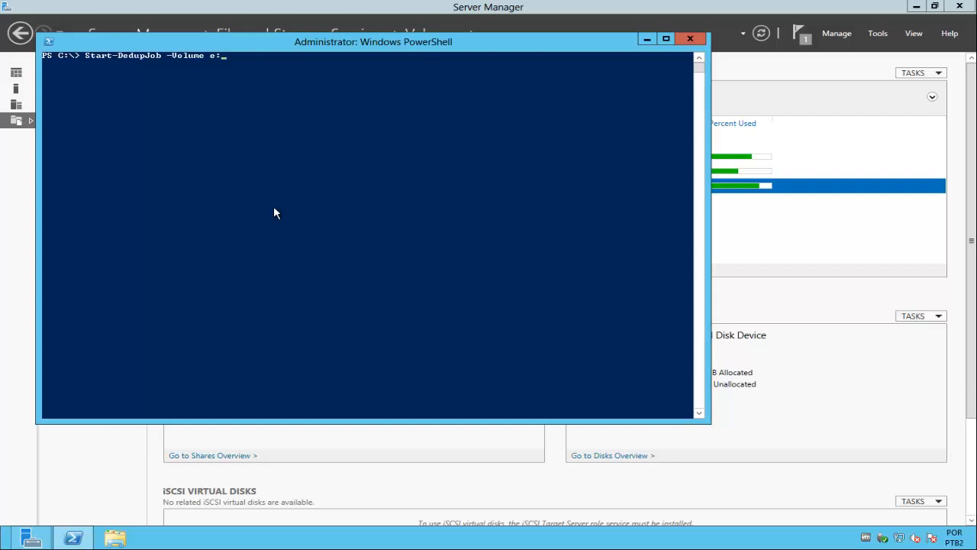
text( -typ)
key(Tab)
text(Opti)
key(Tab)
text(-Verb)
key(Tab)
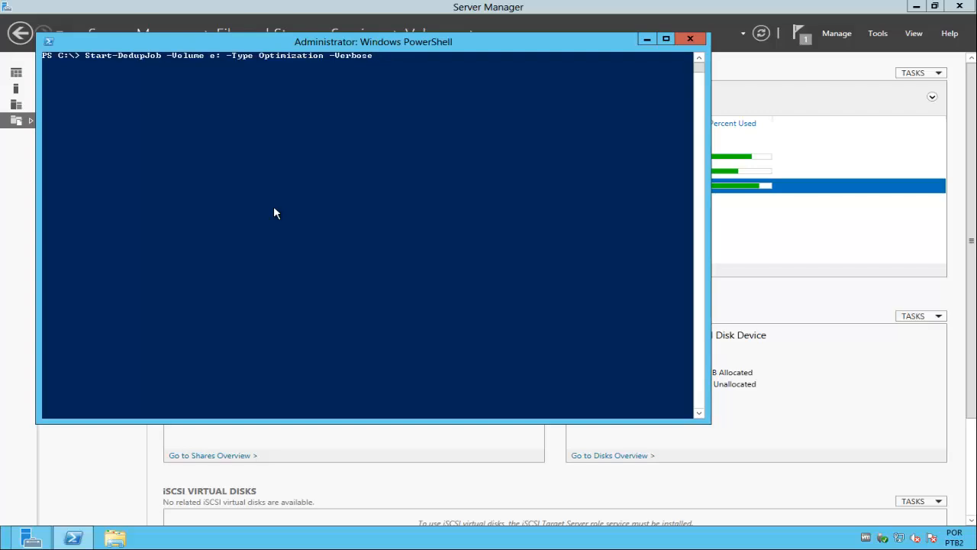
key(BackSpace)
key(BackSpace)
key(BackSpace)
key(BackSpace)
key(BackSpace)
key(BackSpace)
key(BackSpace)
key(BackSpace)
key(BackSpace)
key(BackSpace)
key(BackSpace)
key(BackSpace)
key(BackSpace)
key(BackSpace)
key(BackSpace)
key(BackSpace)
key(BackSpace)
key(BackSpace)
key(BackSpace)
key(BackSpace)
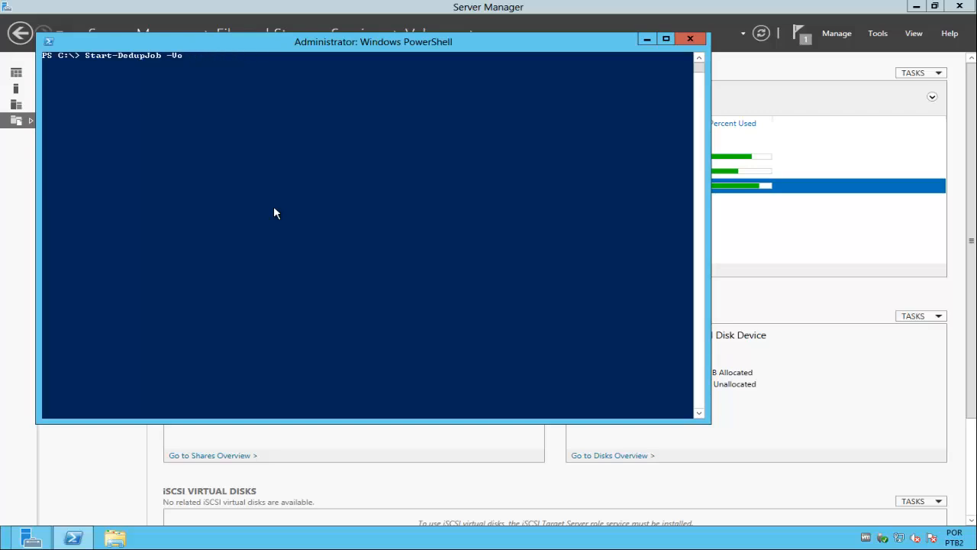
key(BackSpace)
key(BackSpace)
key(BackSpace)
key(BackSpace)
key(BackSpace)
Query the deduplication status with Get-DedupStatus and close PowerShell
text(get-dedu)
key(Tab)
key(Tab)
key(Tab)
key(Tab)
key(Return)
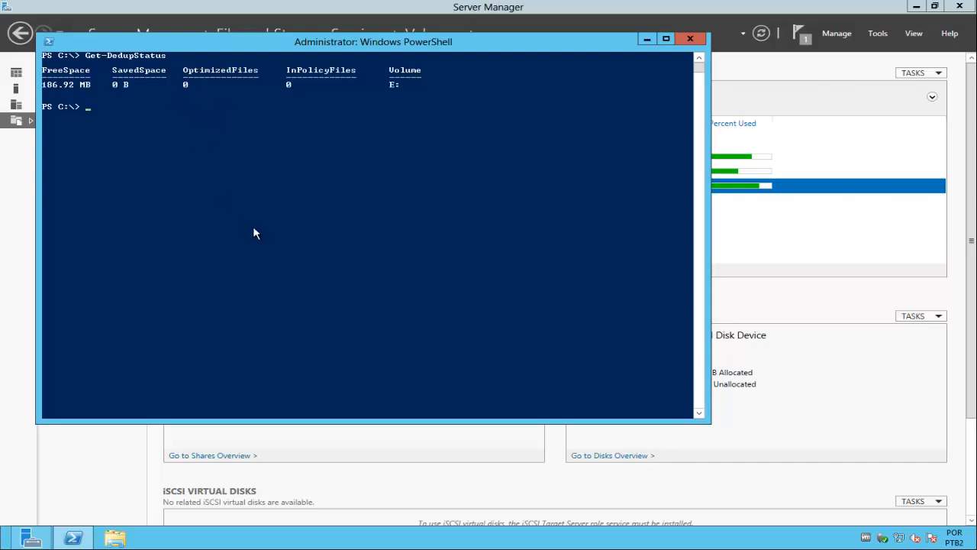
click(691, 40)
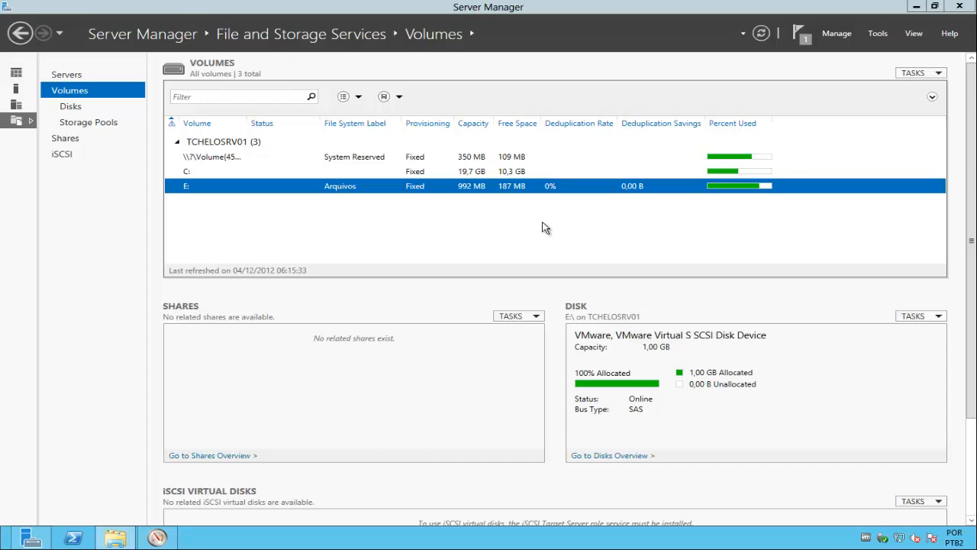
Review the deduplication settings of the Arquivos (E:) volume, including the file extension exclusions, and dismiss them without saving
right_click(490, 188)
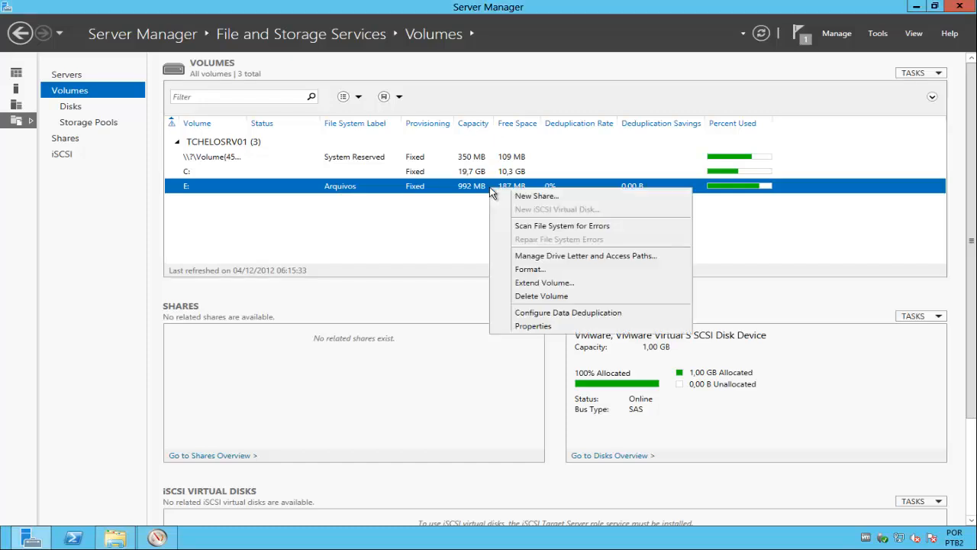
click(617, 314)
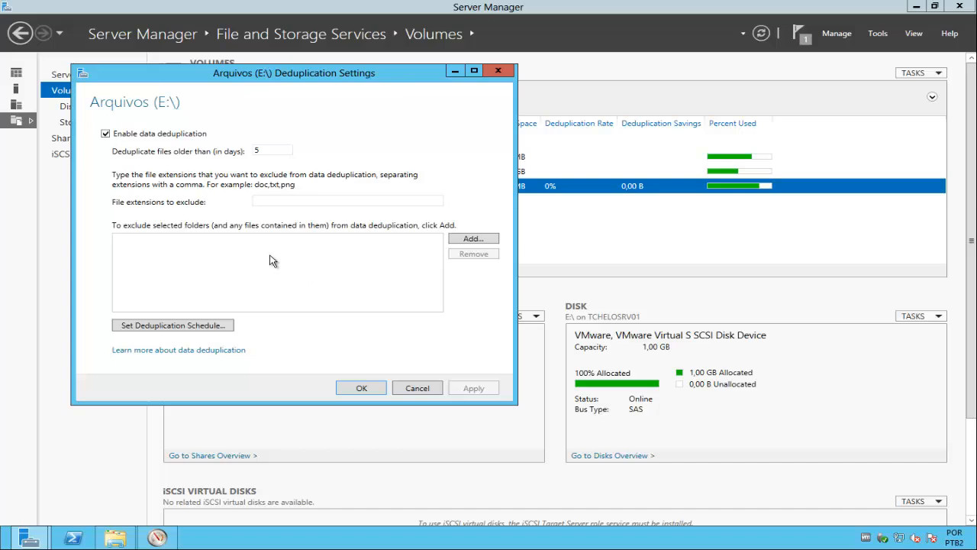
click(273, 204)
click(418, 388)
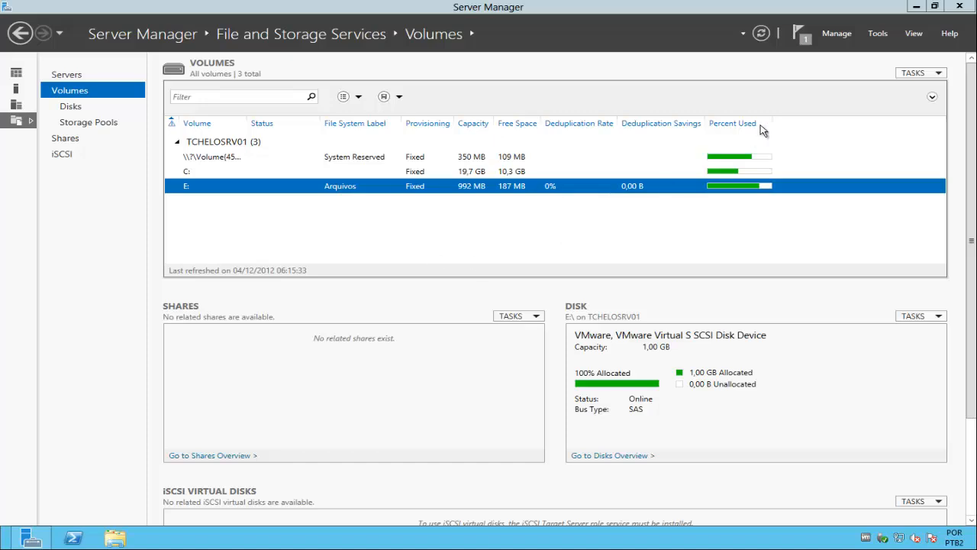
Refresh the volumes list to check the deduplication rate and savings of the Arquivos (E:) volume
click(761, 35)
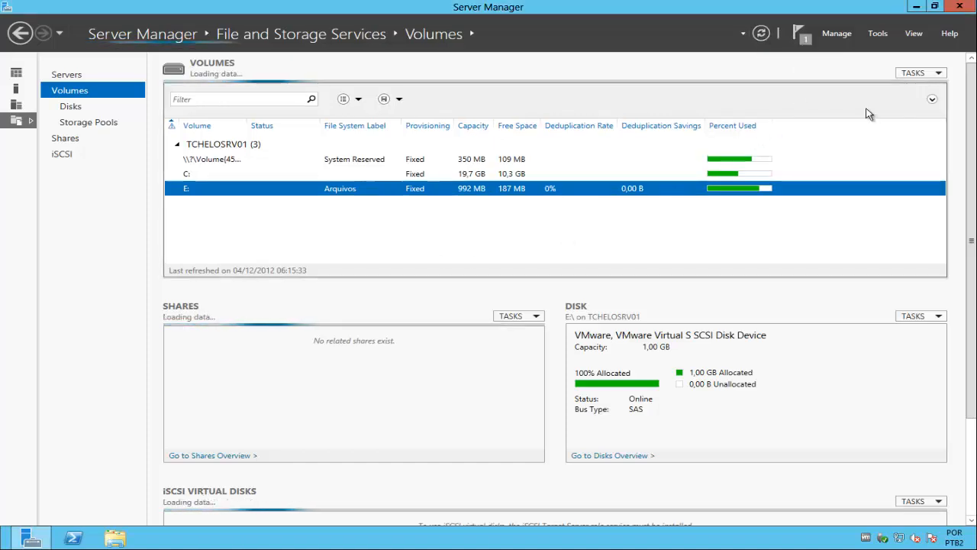